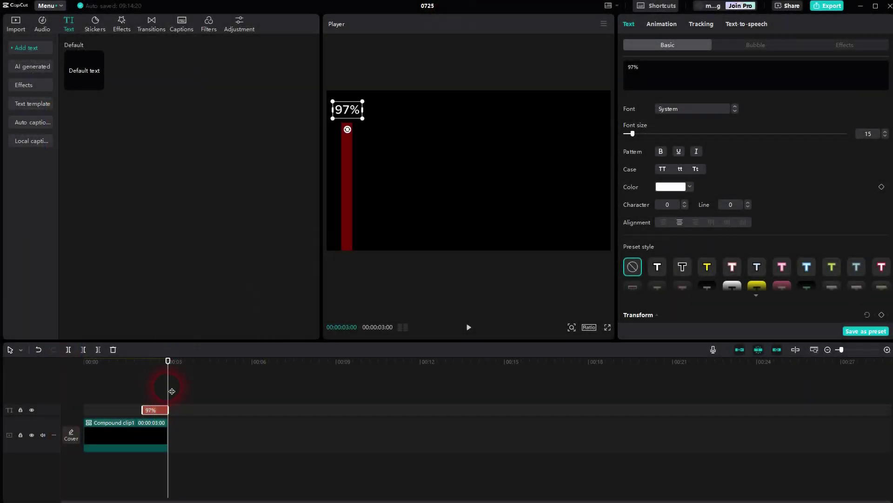
Replay the rising red bar preview, then search stock materials for 'yellow'
drag(168, 384, 59, 393)
click(468, 327)
click(16, 26)
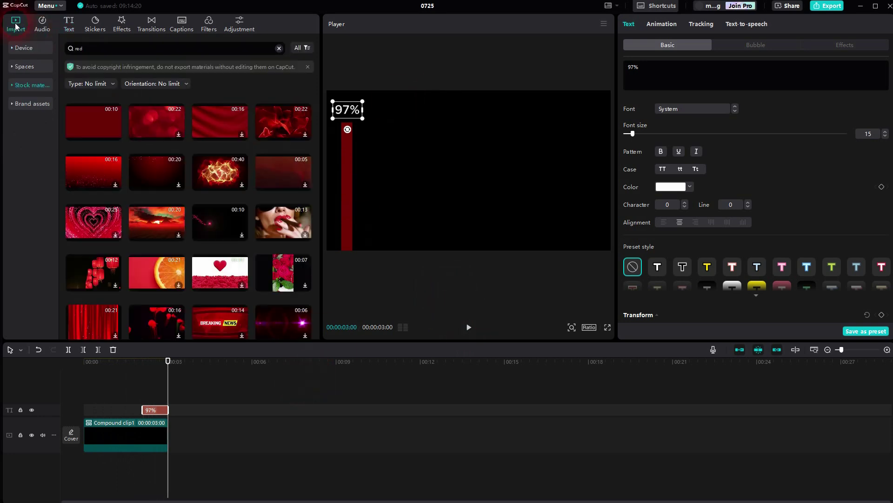
click(114, 48)
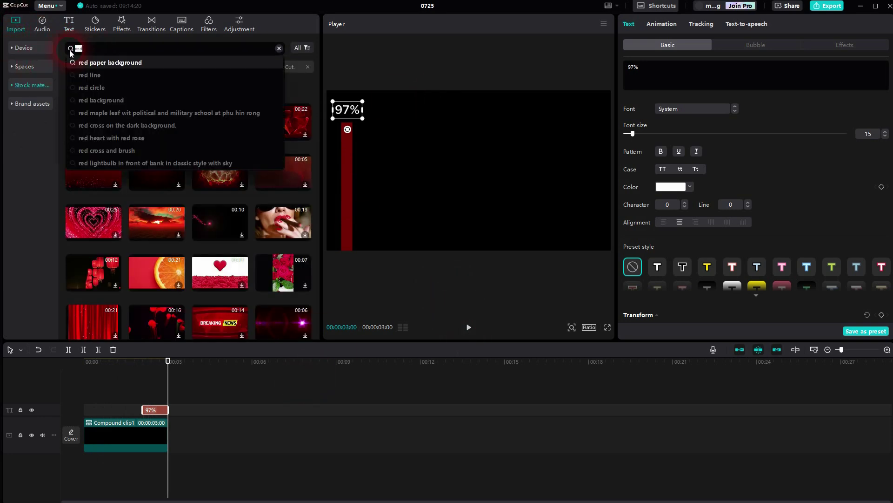
text(yellow)
key(Return)
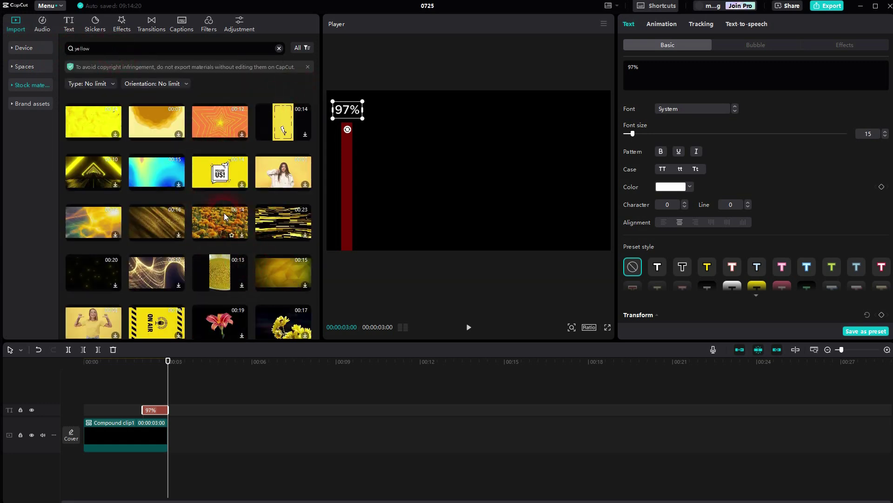
Browse the yellow results, then search stock footage for 'green' instead
scroll(223, 215, down, 2)
scroll(221, 216, down, 3)
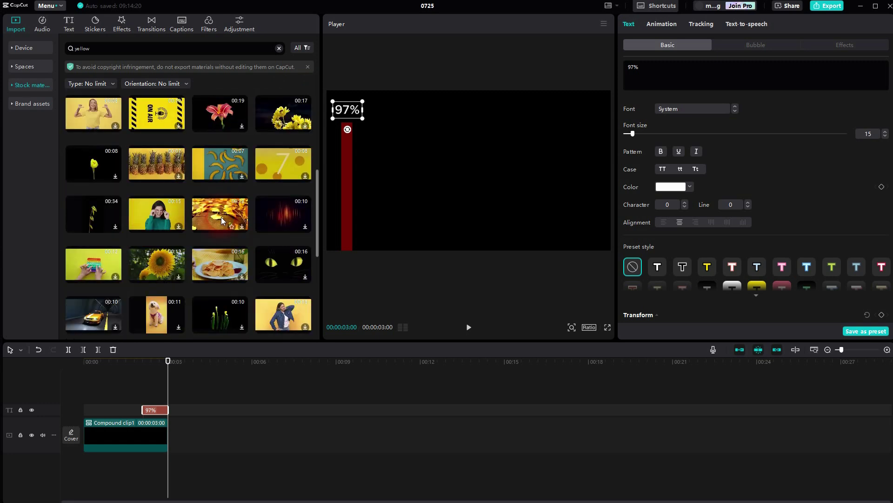
scroll(221, 217, up, 5)
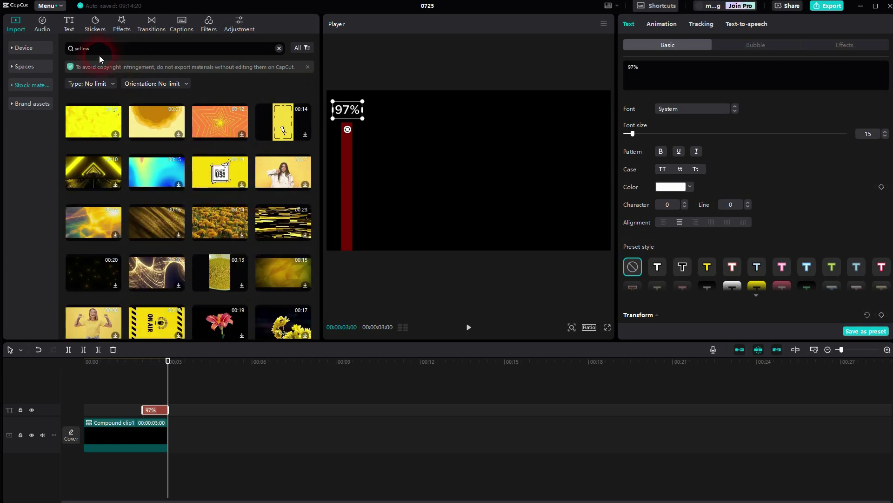
click(73, 50)
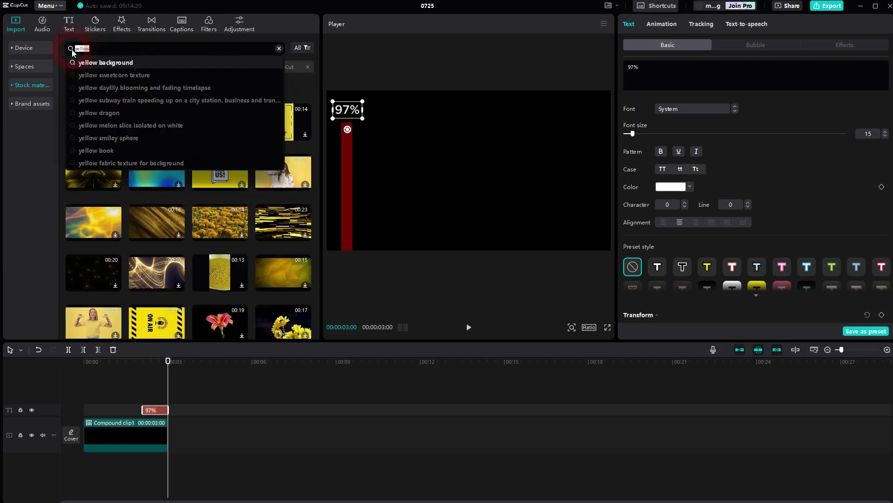
text(green)
key(Return)
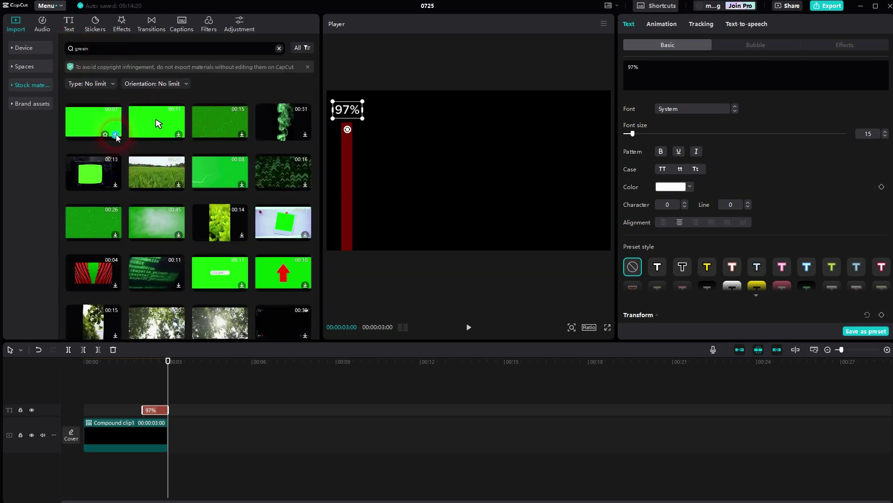
Add the first green stock clip and freeze a 3-second frame, deleting the leftover clip. Move the Freeze clip to a new track above
click(115, 135)
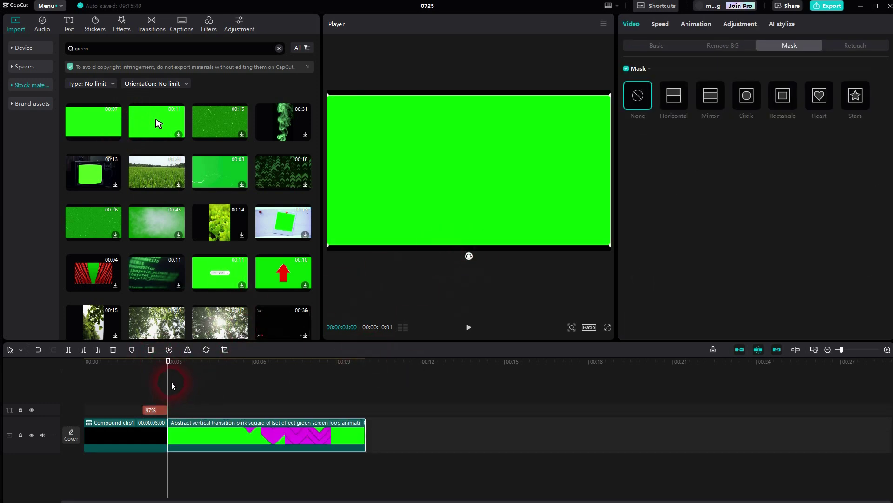
mouse_move(176, 382)
mouse_down()
mouse_move(303, 376)
mouse_move(175, 382)
mouse_move(165, 369)
mouse_up()
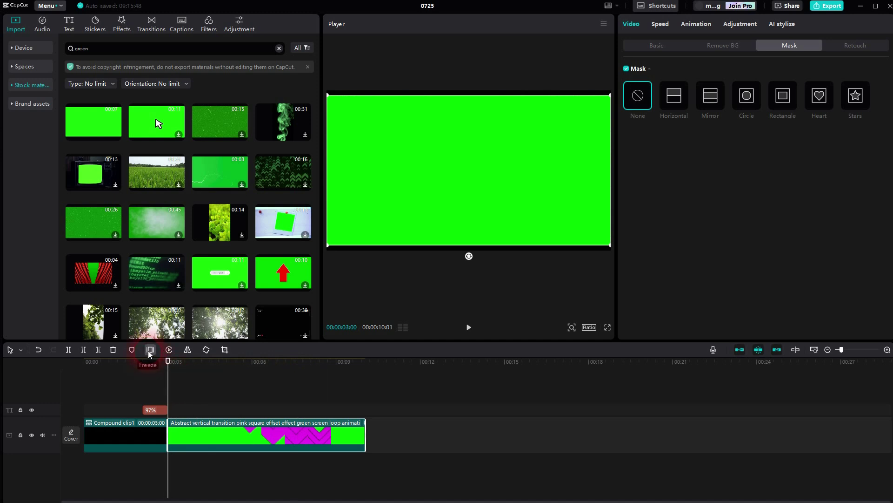
click(149, 353)
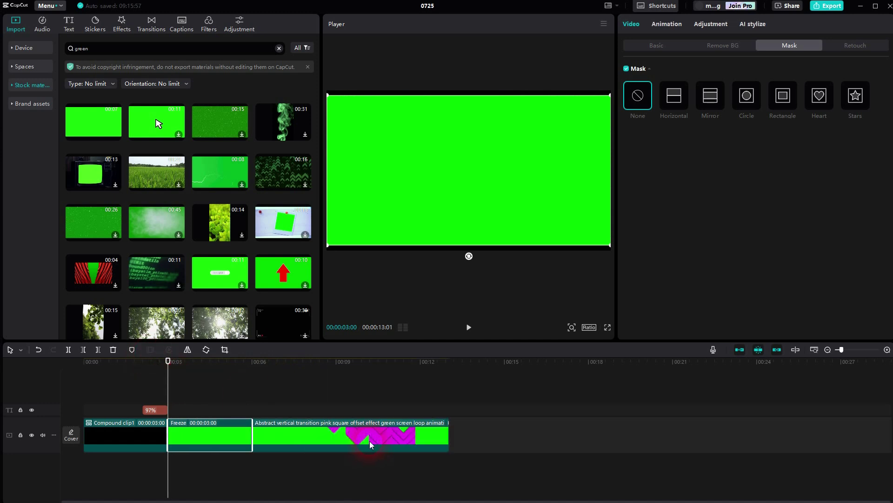
click(371, 444)
key(Delete)
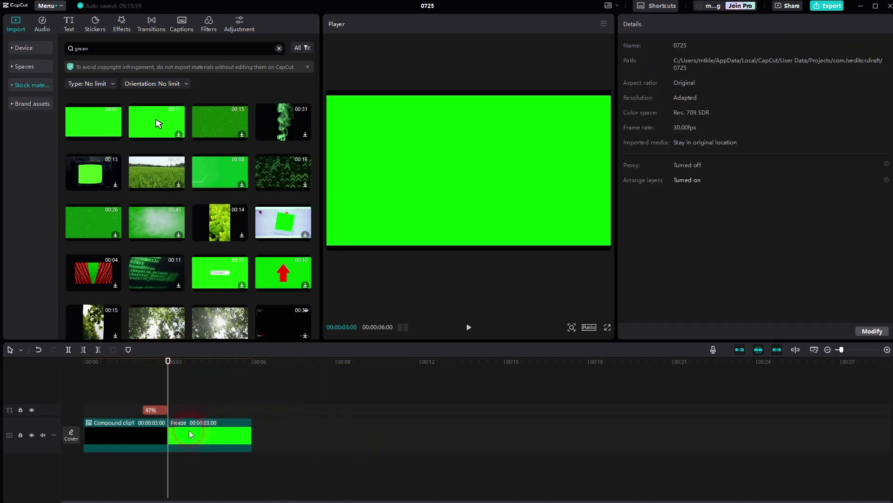
drag(193, 434, 193, 379)
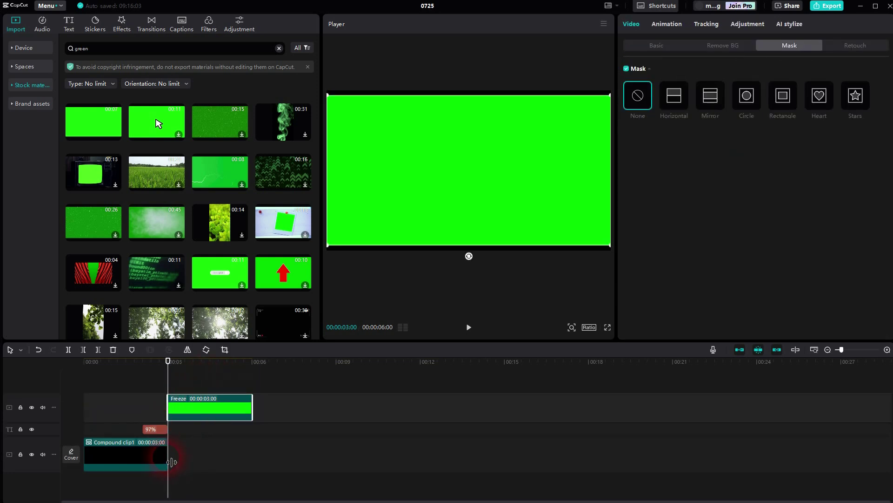
Set the red bar compound clip's duration to 10 seconds
click(247, 455)
click(152, 429)
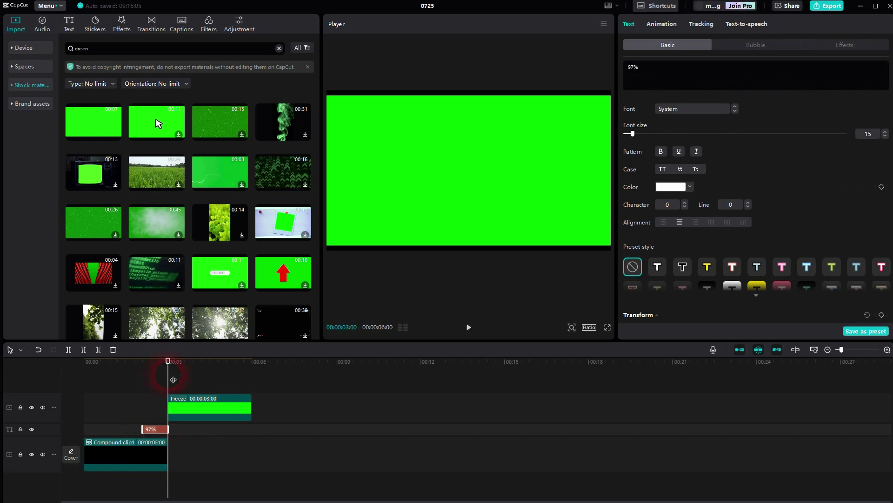
drag(173, 379, 156, 387)
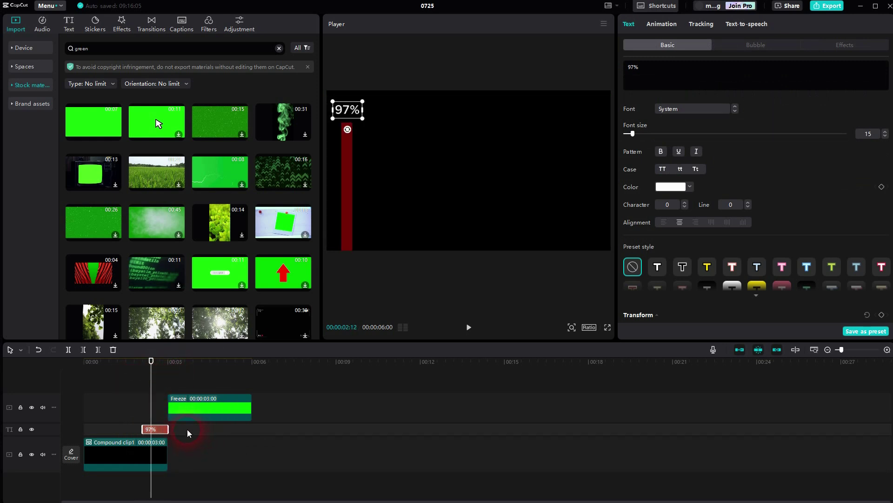
click(131, 449)
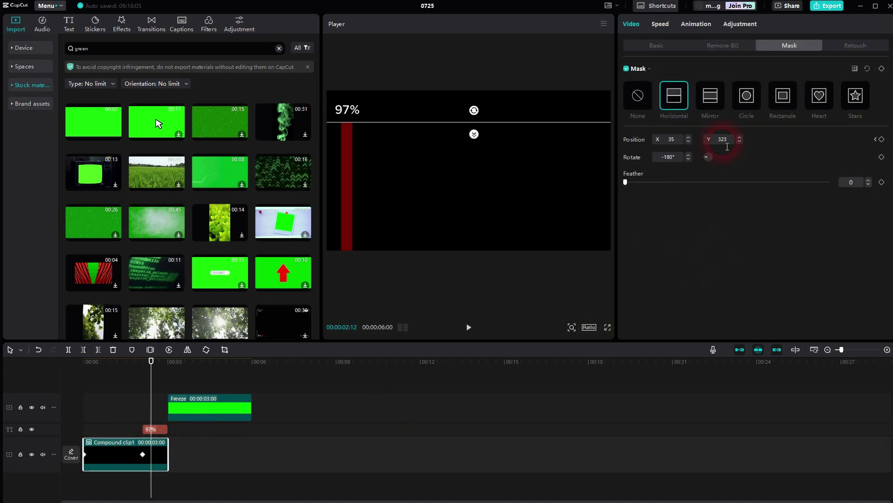
click(660, 24)
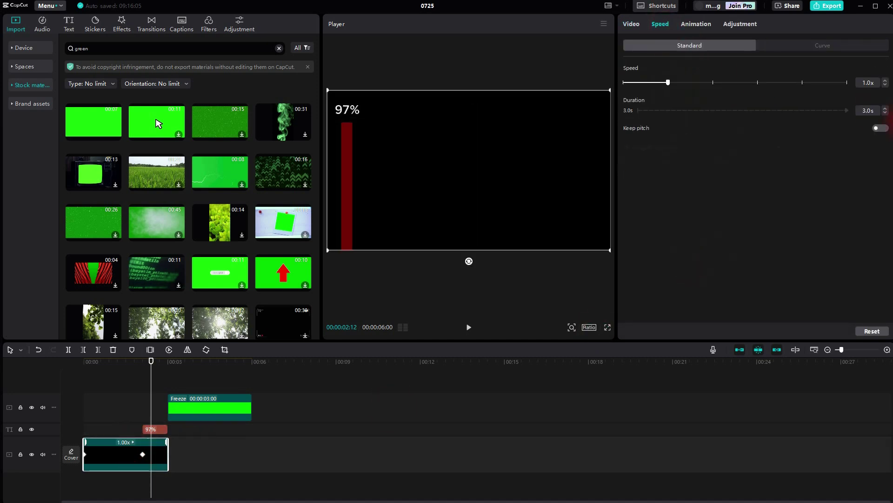
text(10)
click(815, 160)
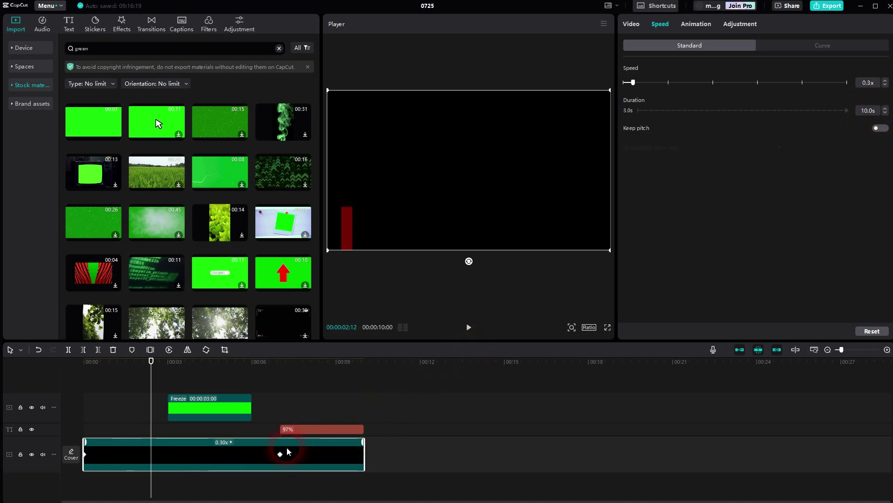
Move the bar's growth keyframe and the 97% label earlier. Extend the label to the 10-second end
drag(281, 454, 151, 456)
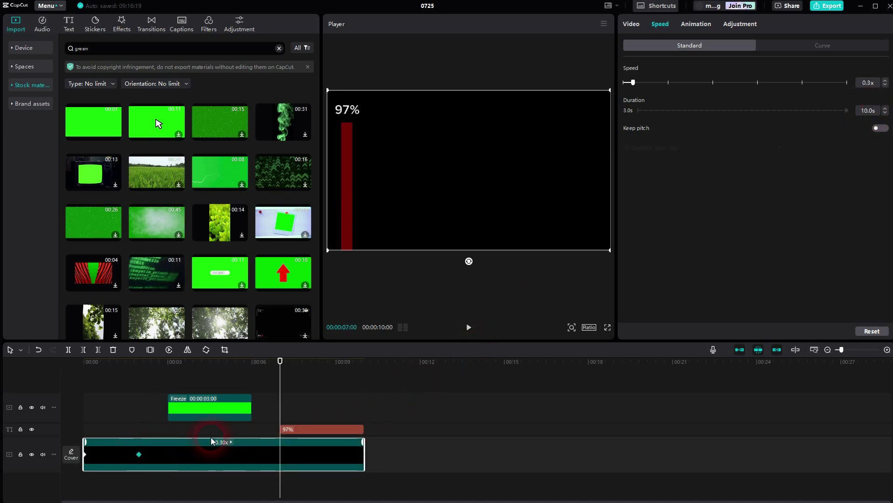
drag(311, 428, 172, 430)
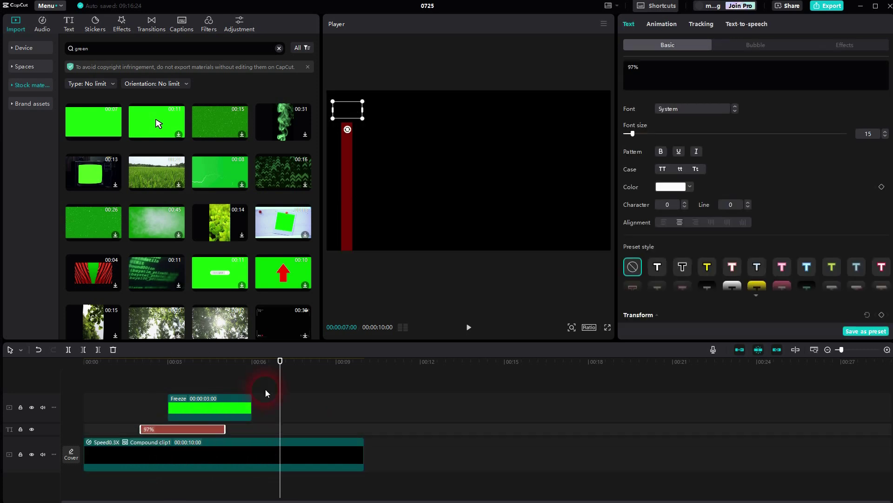
drag(279, 385, 144, 410)
click(186, 453)
click(159, 429)
drag(228, 433, 364, 433)
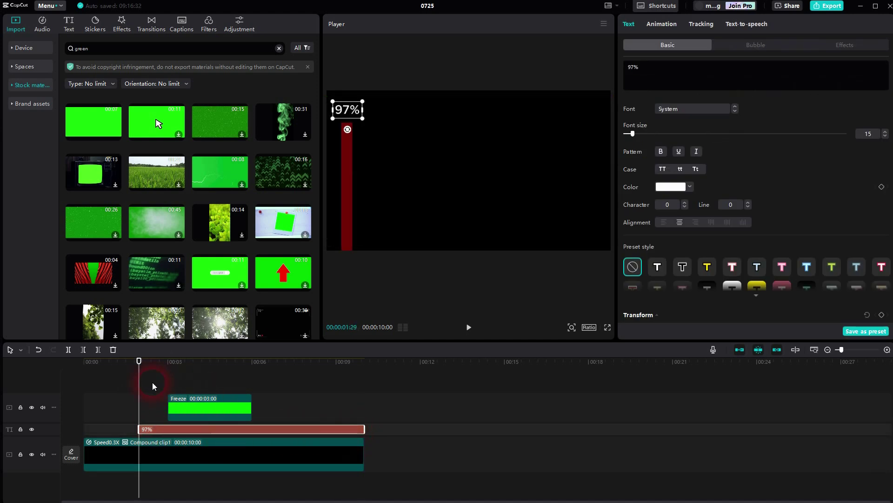
Move the green Freeze clip to the playhead near 2.5 s and scale it to 109%
drag(143, 383, 153, 382)
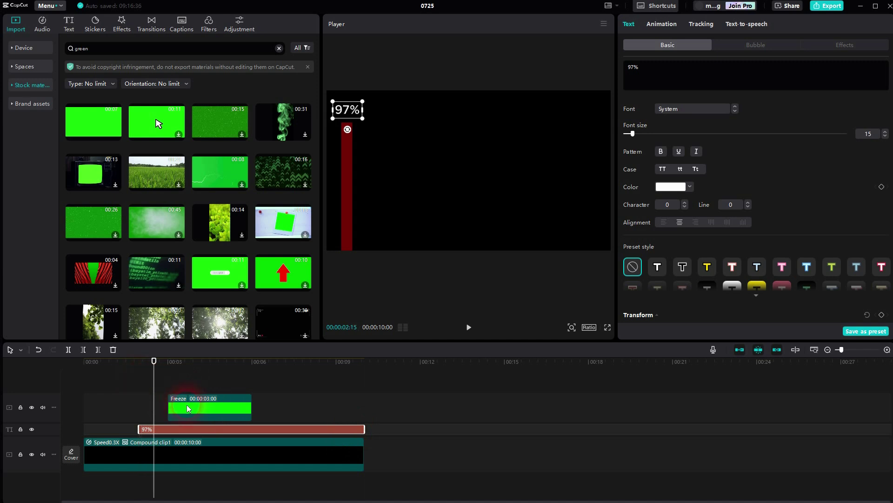
drag(189, 408, 171, 407)
click(205, 411)
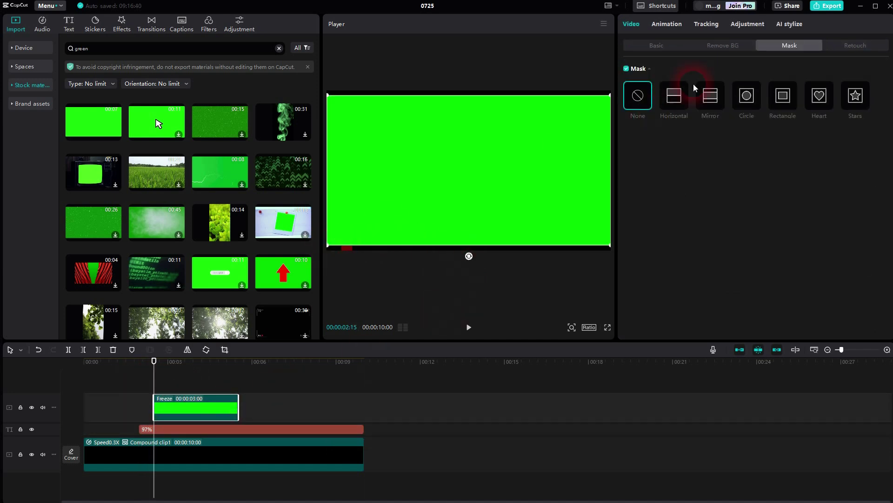
click(672, 44)
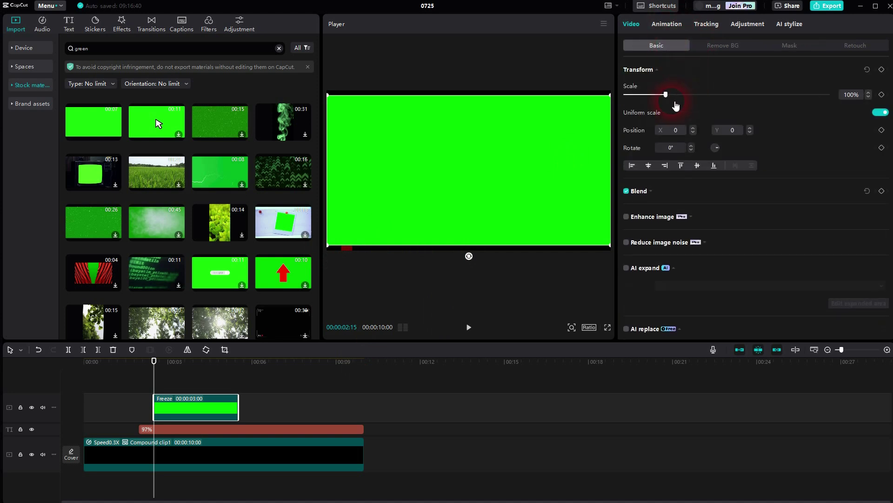
drag(667, 95, 670, 94)
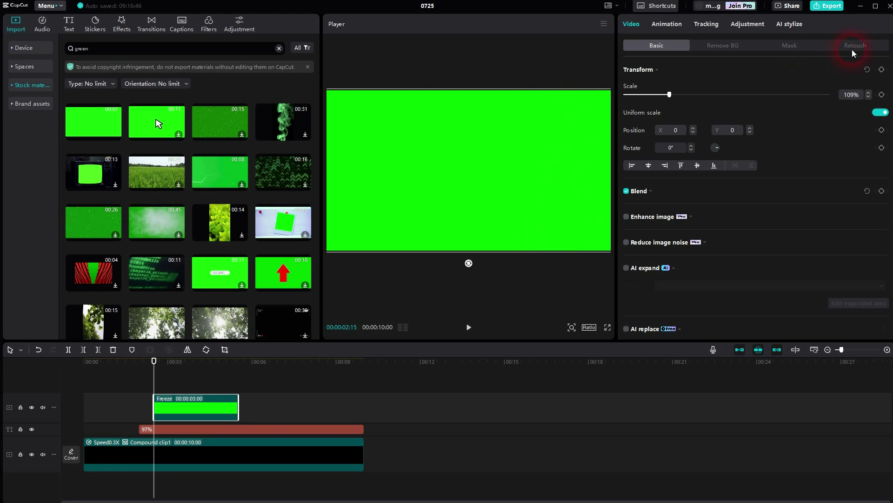
Apply a Mirror mask to the green clip, rotated vertical with size 75
click(788, 47)
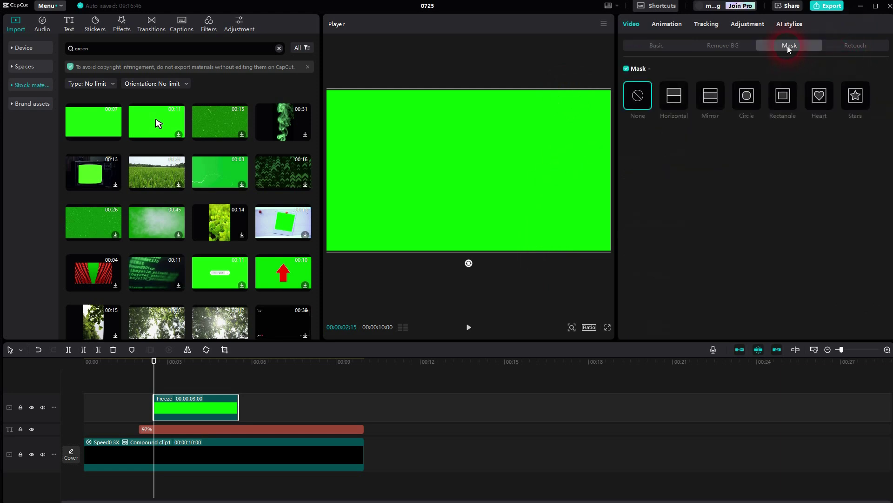
click(708, 93)
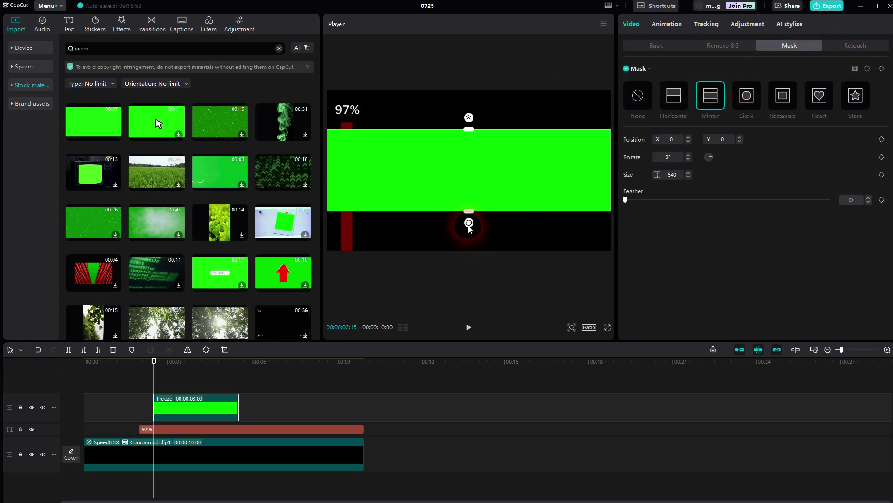
drag(469, 223, 529, 173)
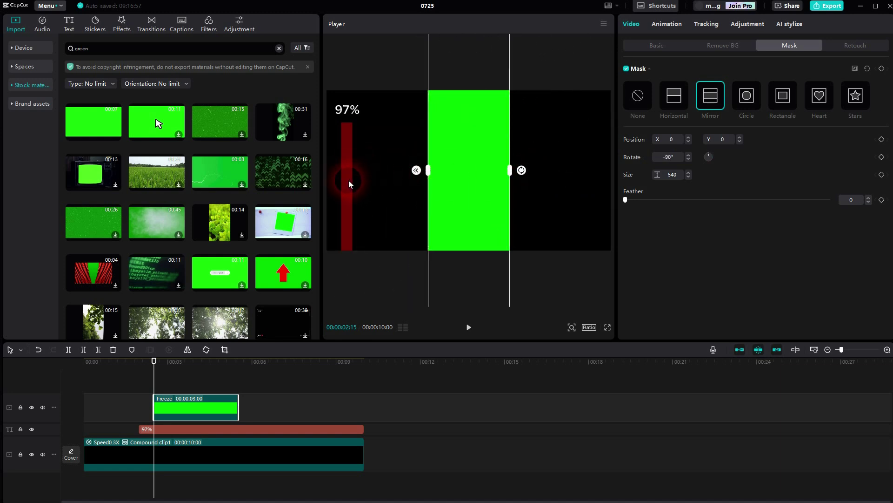
drag(670, 179, 688, 180)
text(75)
key(Return)
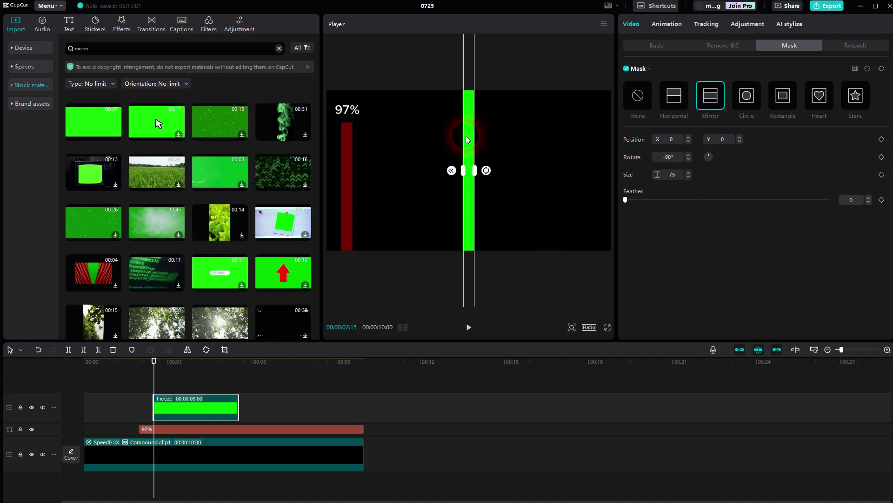
Place the thin green band beside the red bar and extend the clip to 10 seconds
drag(468, 125, 380, 144)
click(479, 290)
drag(239, 410, 369, 411)
Convert the green bar clip into a compound clip
click(188, 406)
right_click(187, 405)
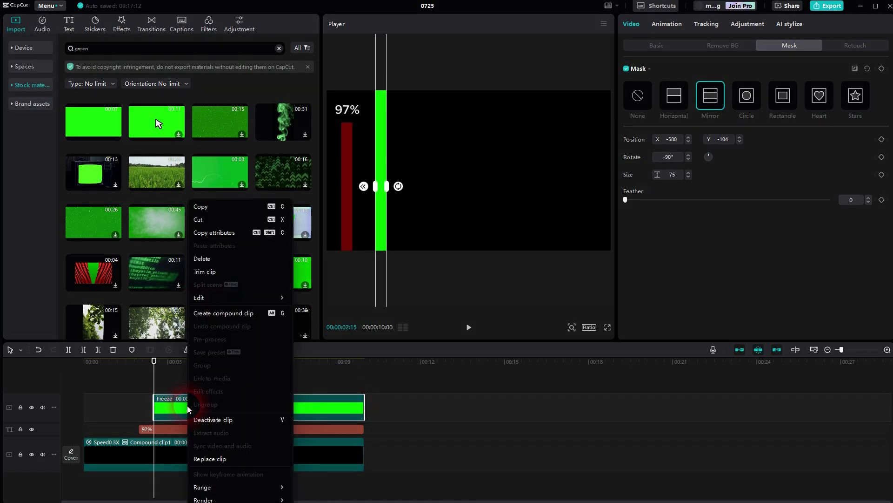
click(220, 317)
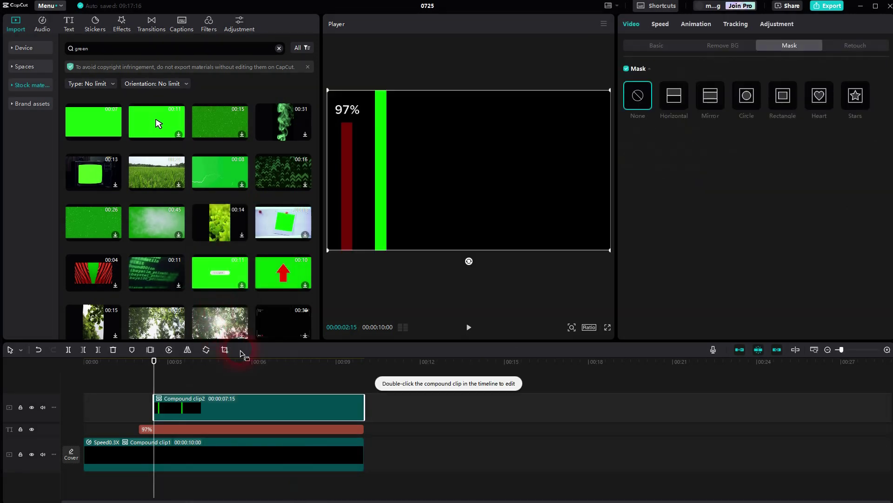
Add a -180° Horizontal mask pushed to the bottom edge, with a starting Position keyframe
click(788, 63)
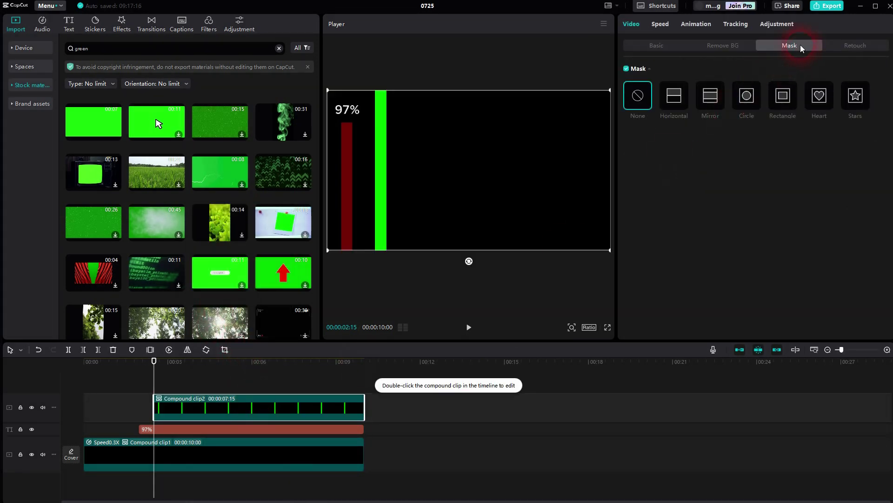
click(675, 96)
click(479, 177)
drag(479, 177, 473, 140)
drag(478, 173, 471, 247)
click(725, 141)
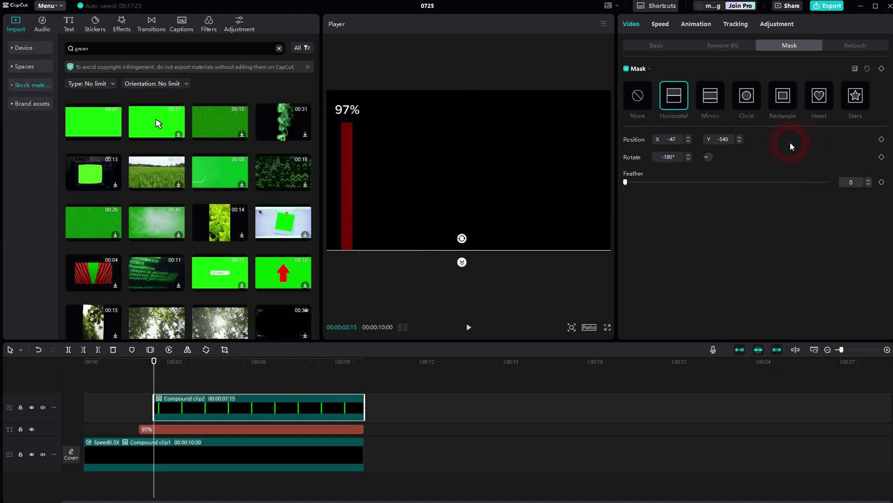
click(882, 139)
At 00:00:03:16, keyframe the mask raised to position -72, 19 to reveal the green bar
drag(158, 376, 188, 384)
click(881, 156)
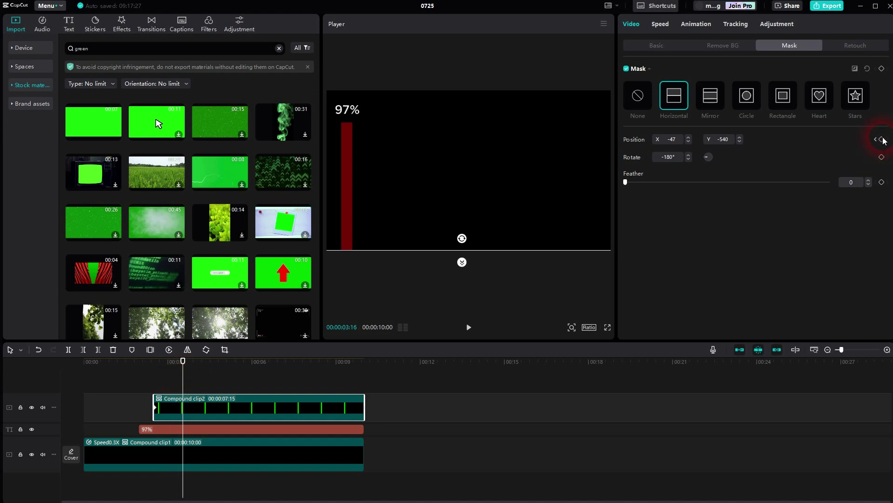
click(882, 140)
drag(471, 253, 471, 187)
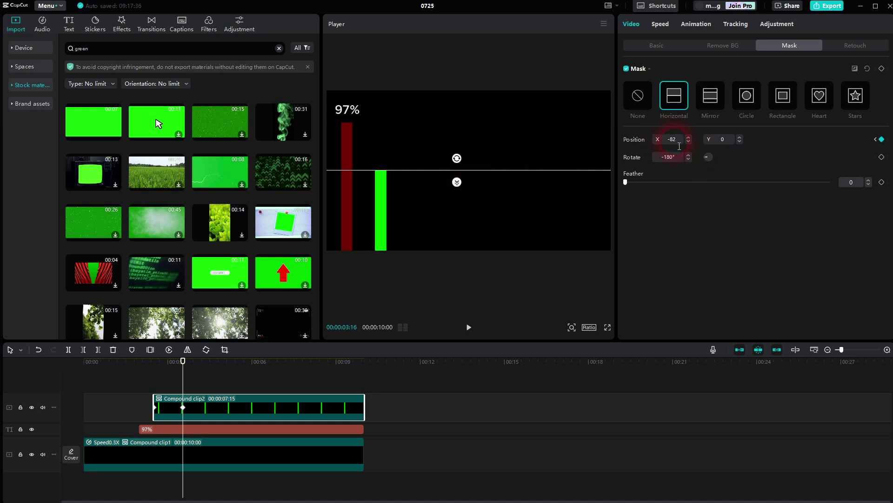
drag(496, 174, 475, 168)
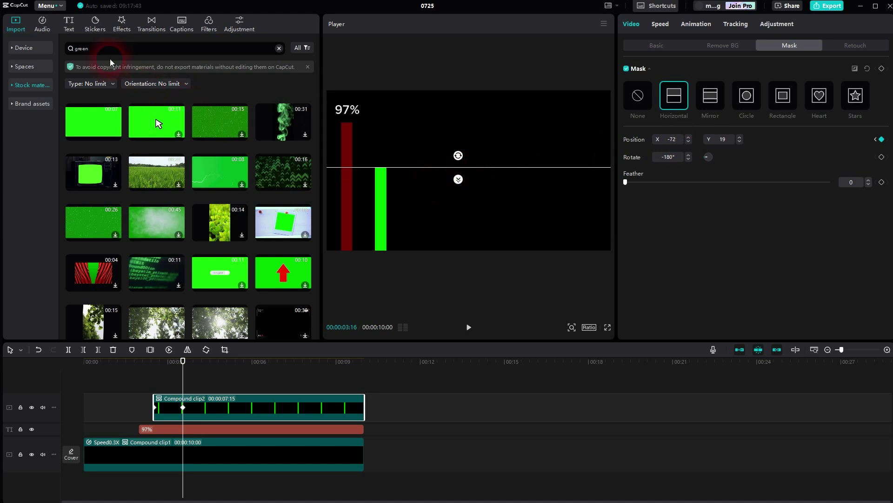
Add a default text clip spanning the other clips and change its text to 67%
click(69, 25)
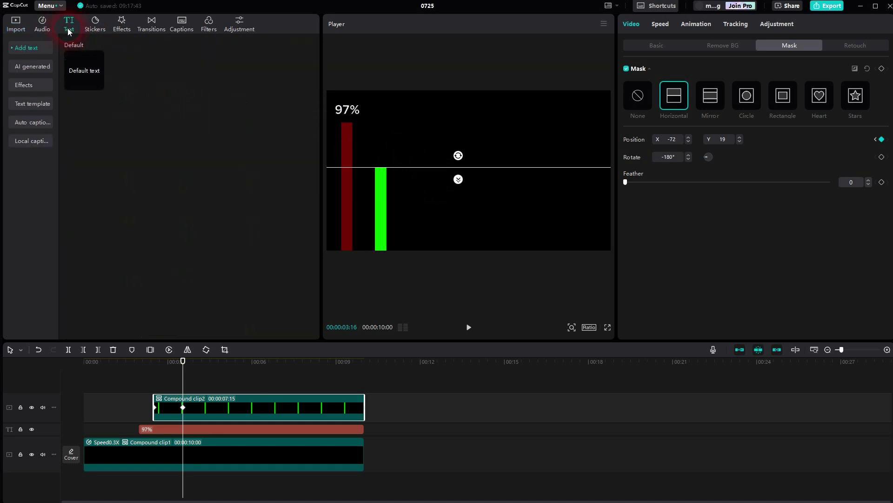
click(98, 84)
drag(273, 400, 361, 404)
click(292, 444)
click(875, 138)
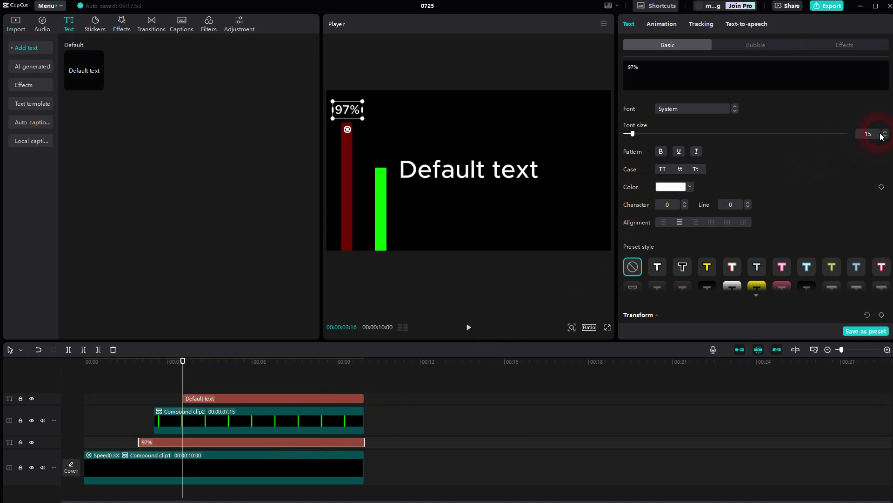
click(323, 397)
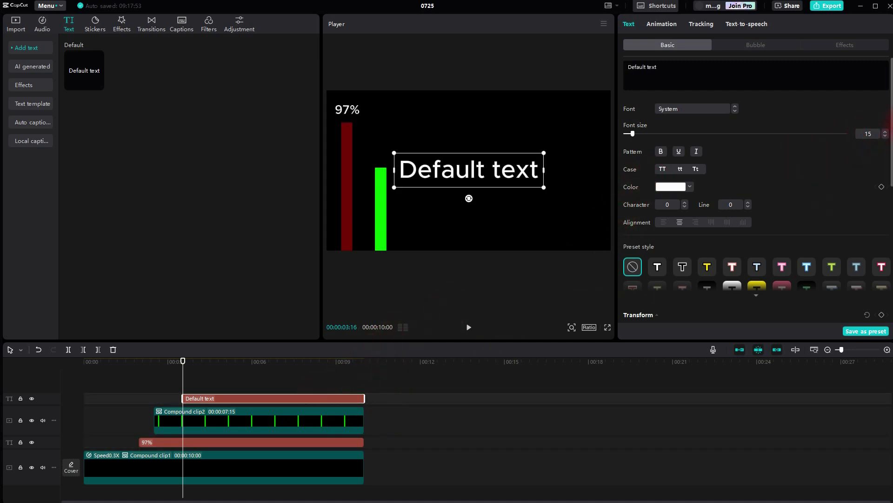
click(883, 138)
drag(668, 74, 634, 70)
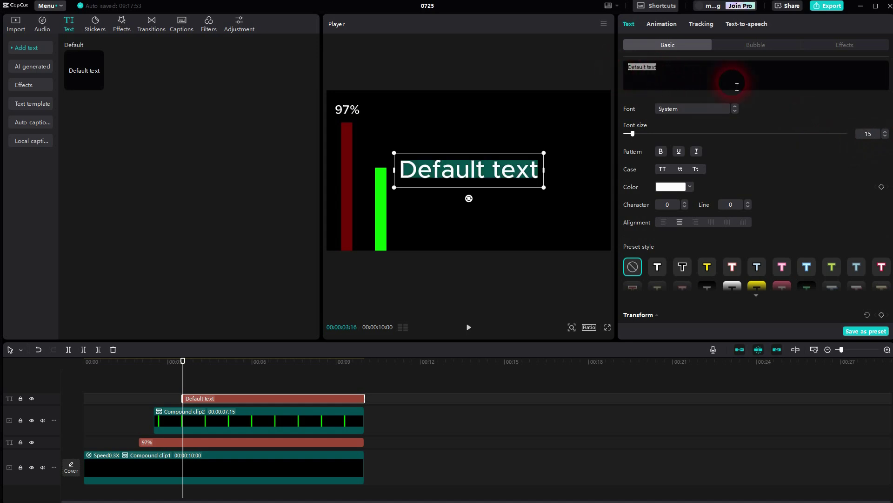
text(67%)
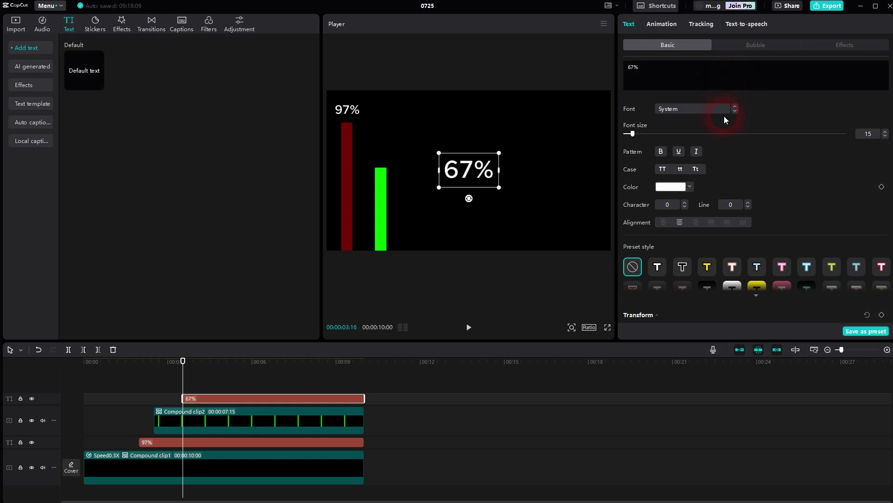
Scale the 67% label to 49% and place it just above the green bar
click(335, 442)
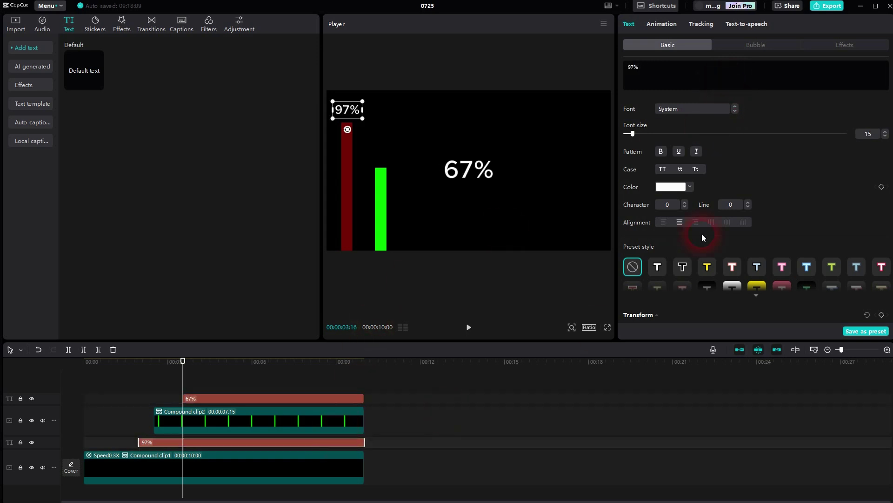
scroll(786, 179, down, 3)
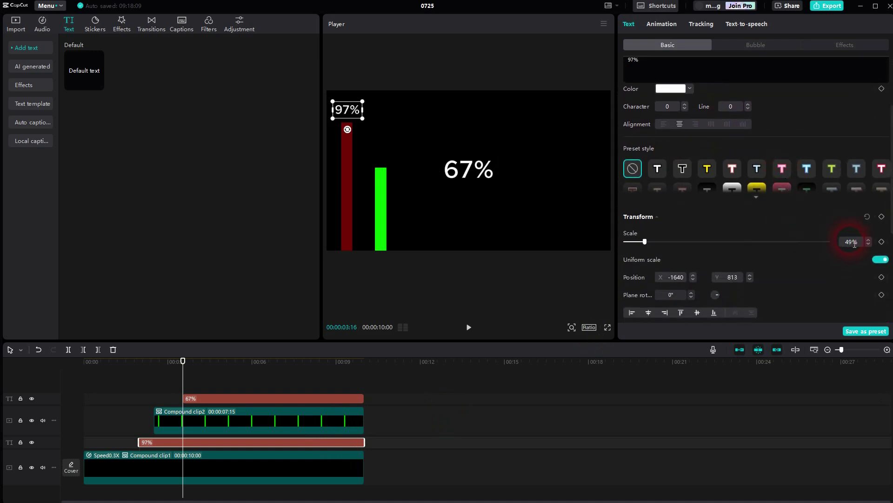
click(327, 396)
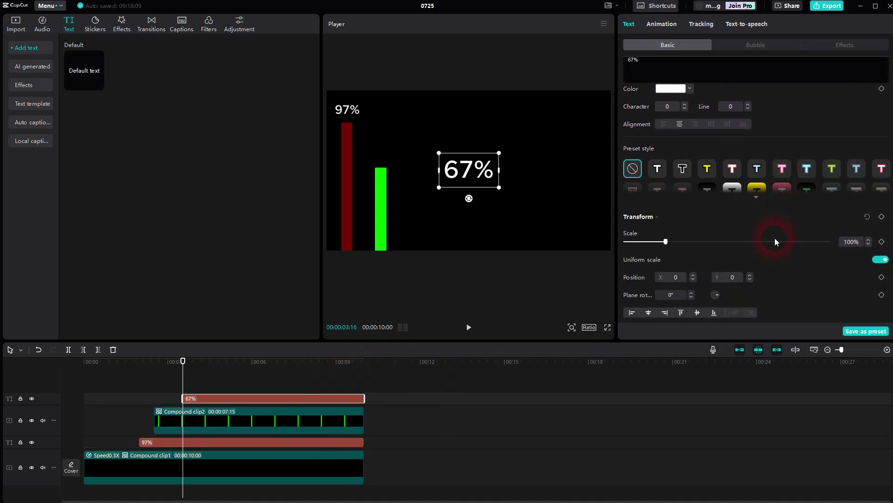
click(850, 245)
text(49)
key(Return)
drag(473, 172, 385, 154)
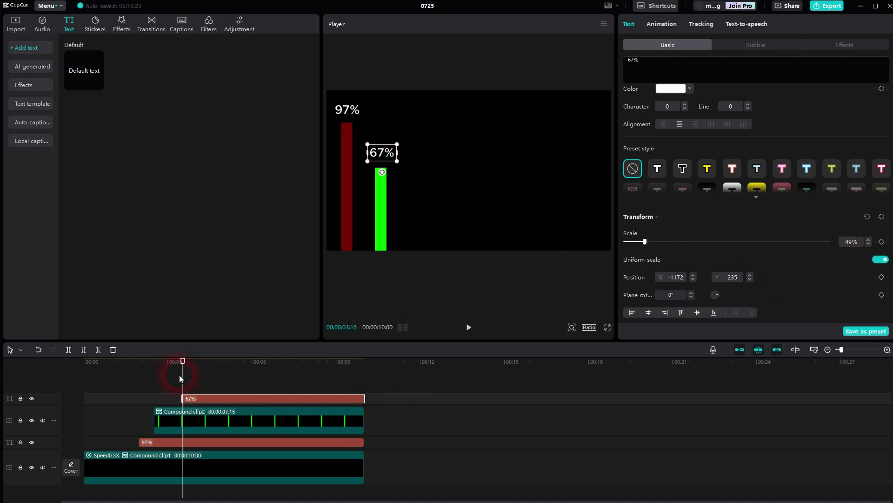
drag(180, 378, 129, 370)
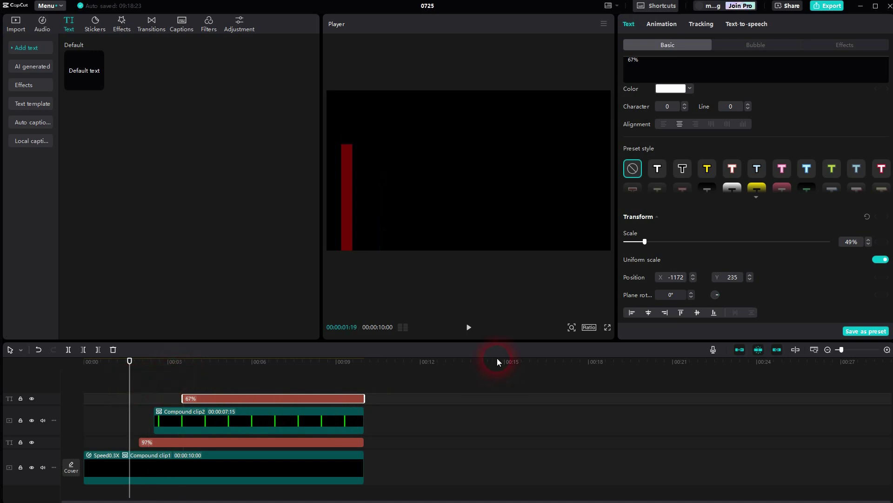
click(469, 328)
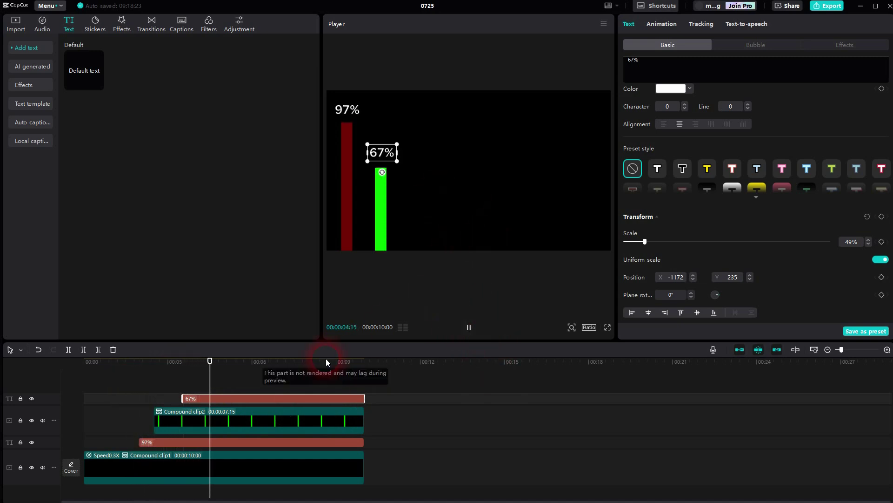
key(space)
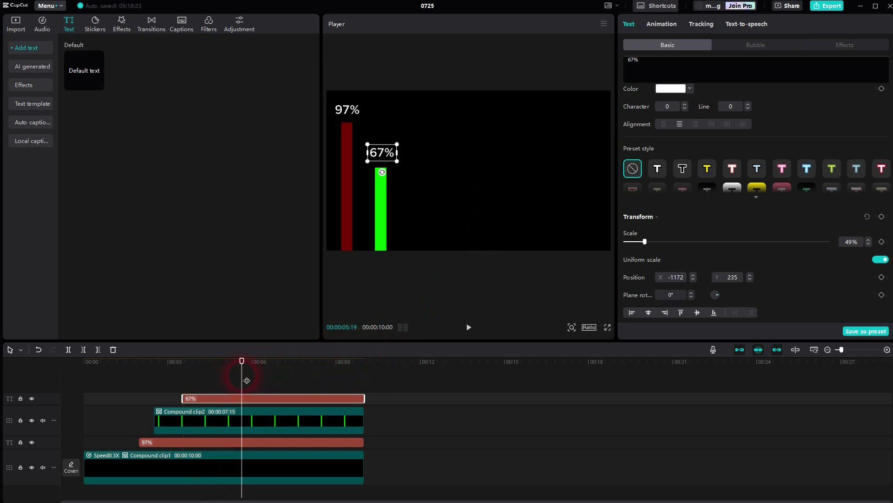
drag(245, 380, 229, 381)
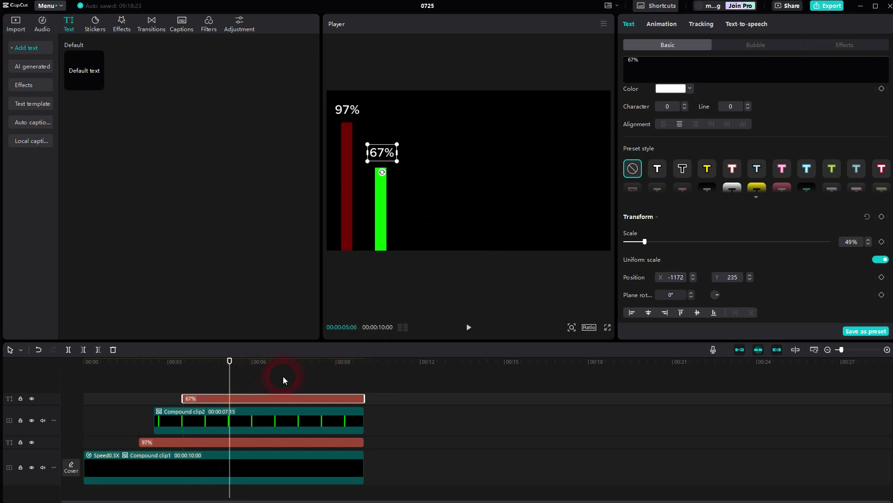
Search the stock materials for 'orange' footage
click(16, 26)
scroll(79, 54, up, 2)
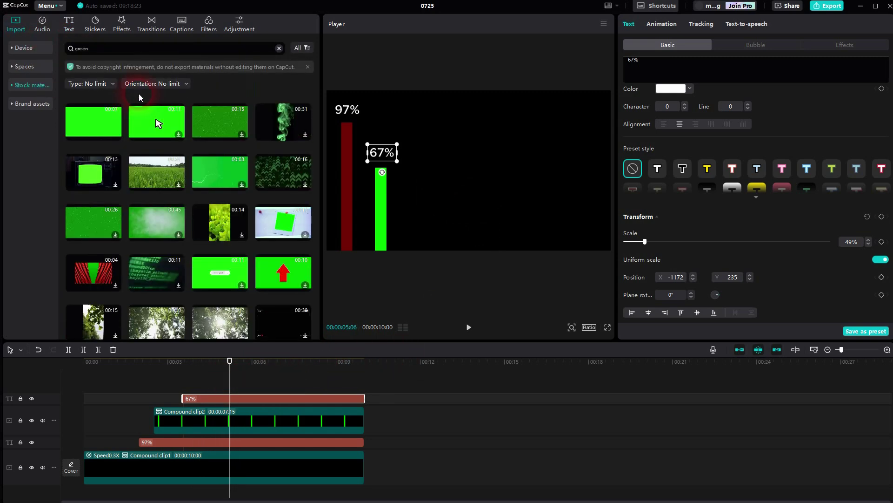
click(71, 51)
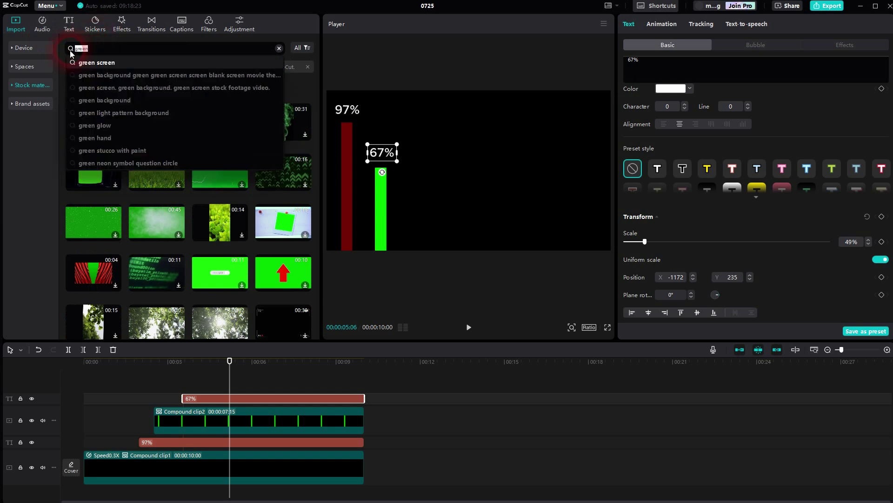
text(orange)
key(Return)
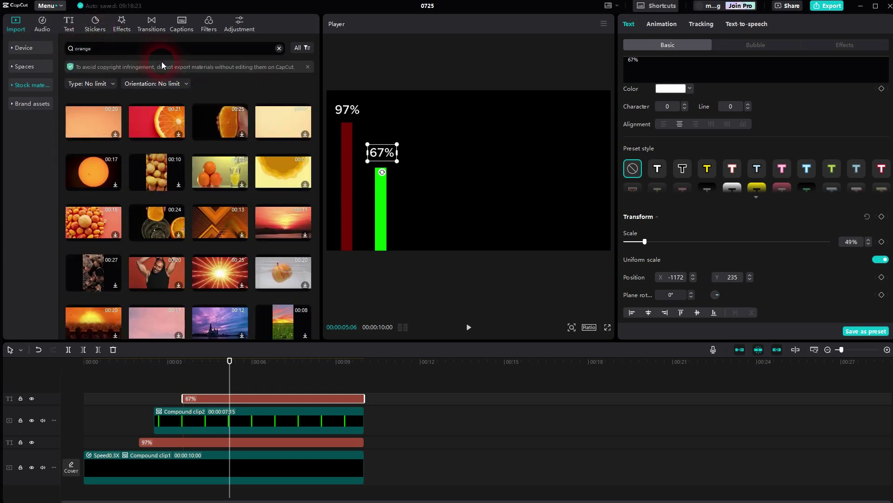
Place the plain peach clip on a new track above the 67% label at about 5 s
click(303, 132)
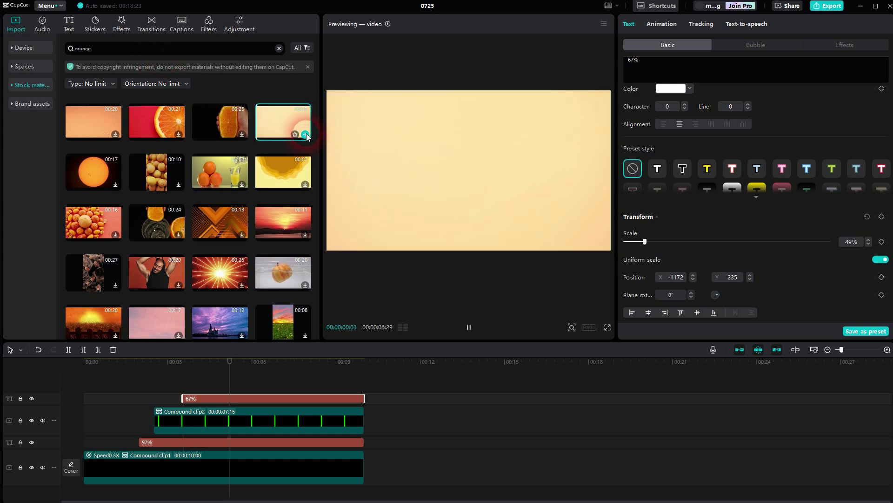
click(345, 279)
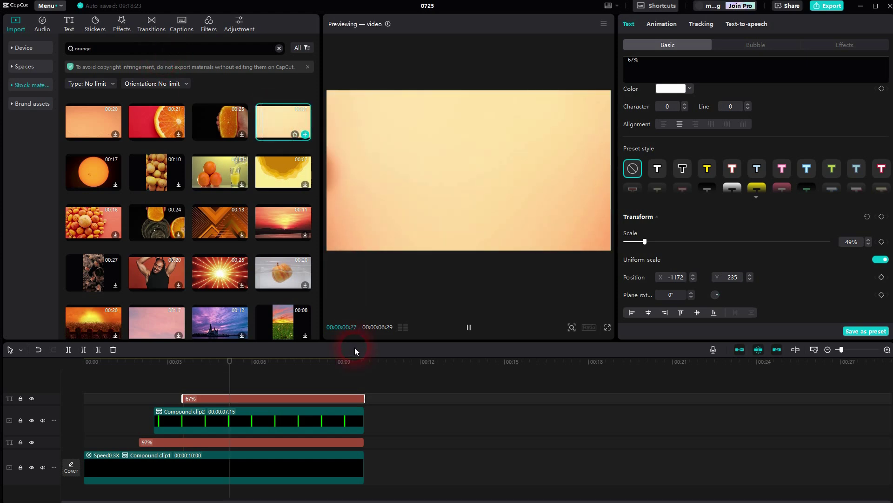
drag(284, 122, 262, 378)
Freeze the peach clip, delete the leftover moving part, and extend the still to match the others
click(149, 350)
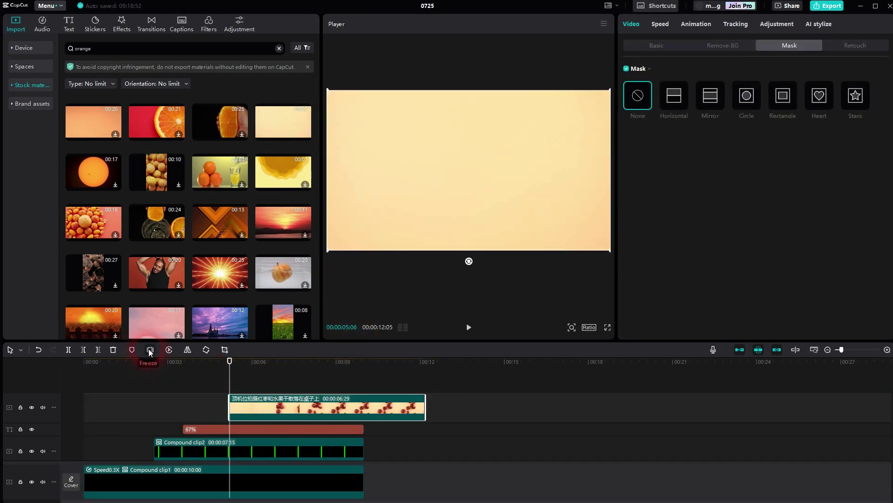
click(462, 410)
key(Delete)
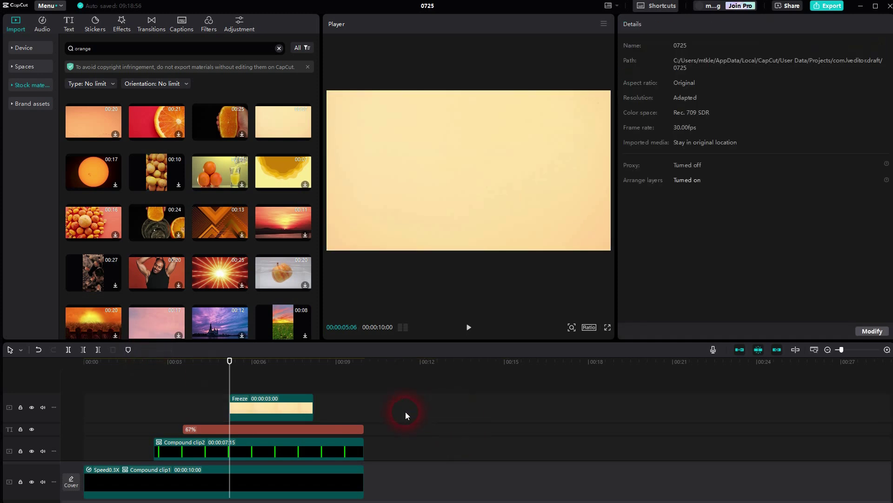
drag(318, 416, 369, 416)
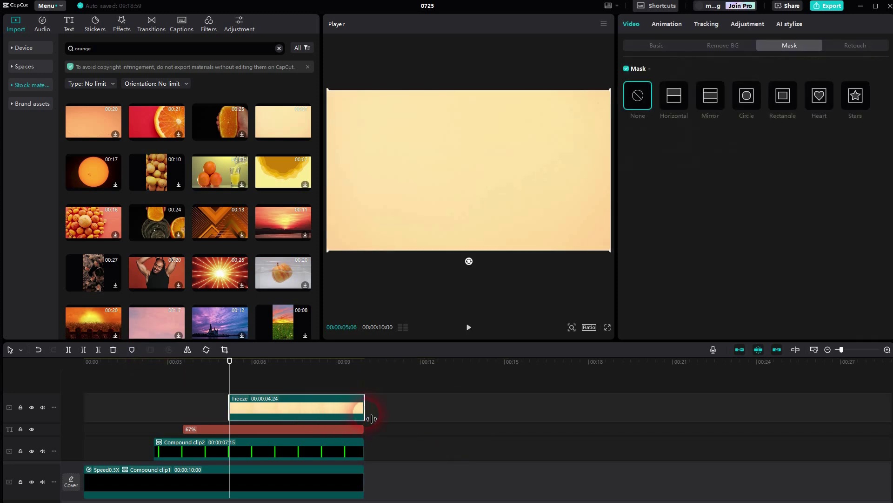
Mask the peach still to a vertical Mirror band, size 75, beside the green bar. Then make it a compound clip
click(711, 103)
drag(472, 225, 534, 169)
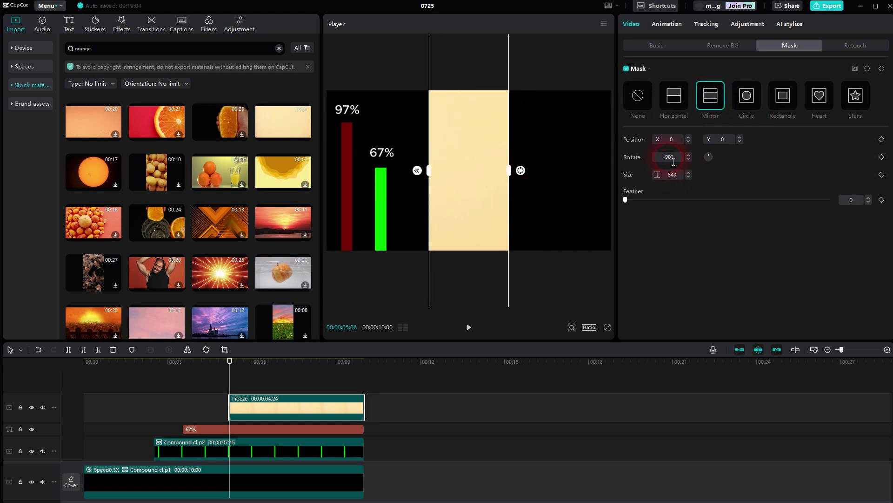
click(669, 175)
text(75)
key(Return)
drag(468, 218, 416, 223)
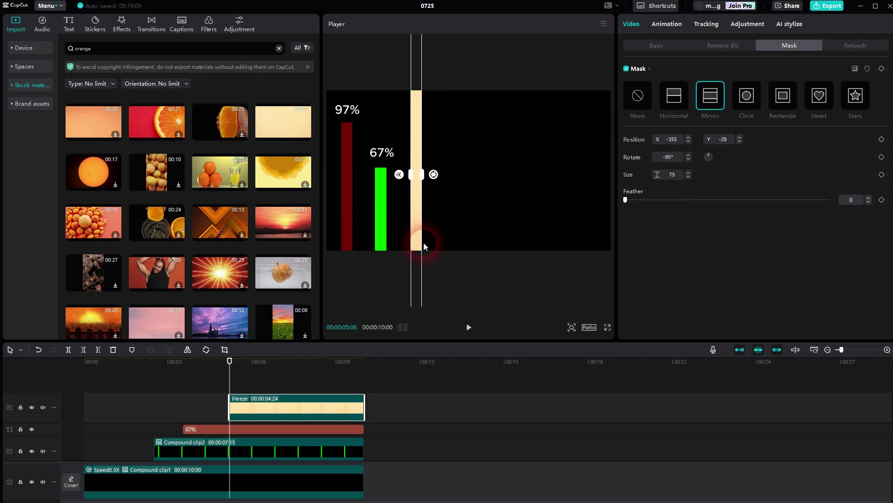
right_click(307, 405)
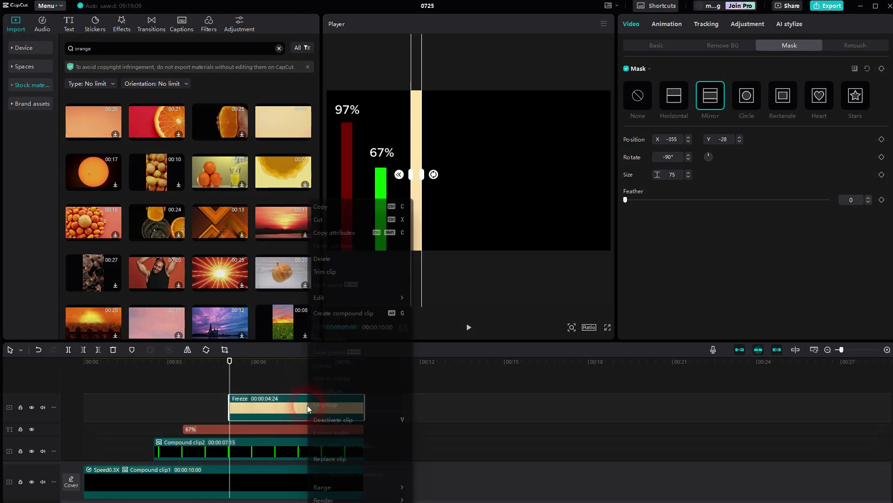
click(340, 313)
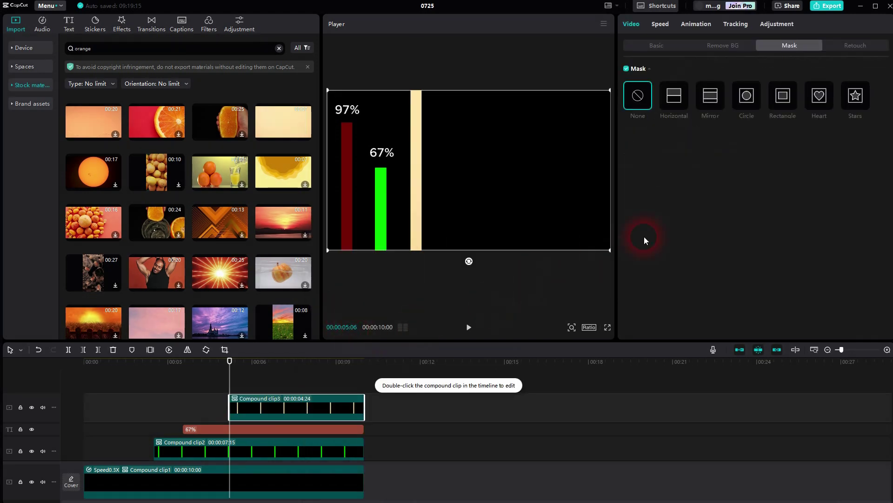
Add a -180° Horizontal mask lowered to Y -540, with a starting Position keyframe
click(676, 98)
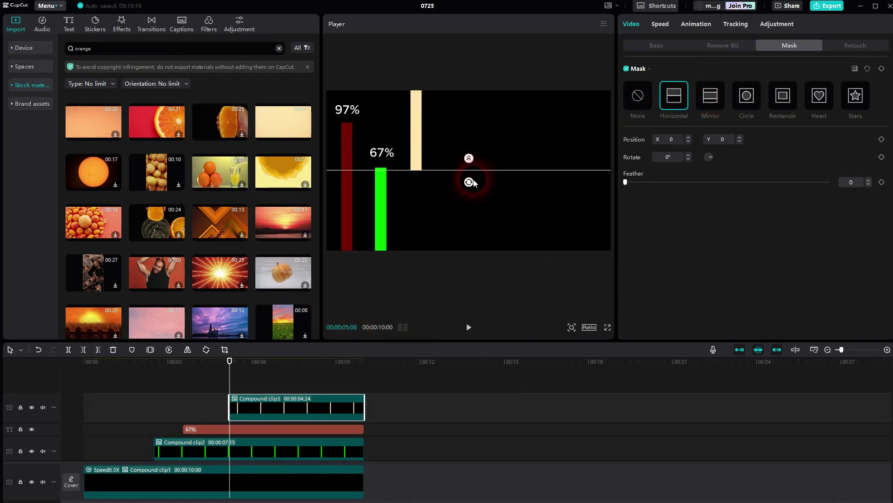
drag(469, 183, 473, 133)
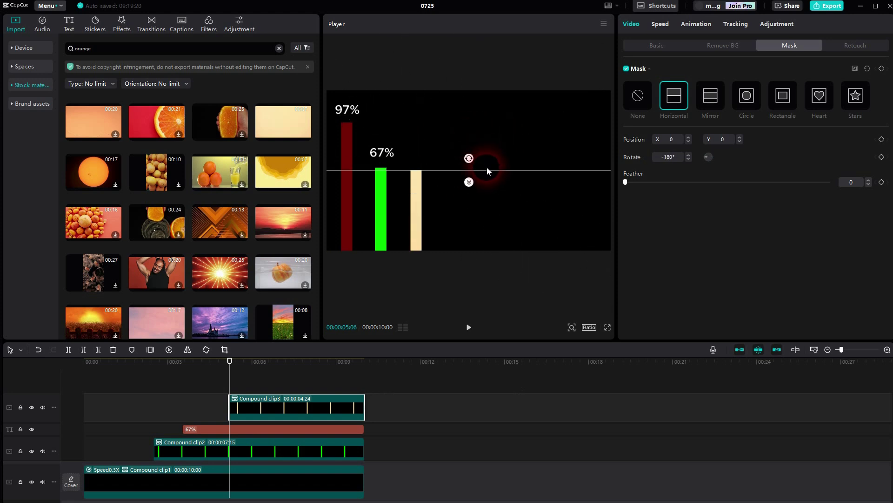
drag(488, 172, 484, 251)
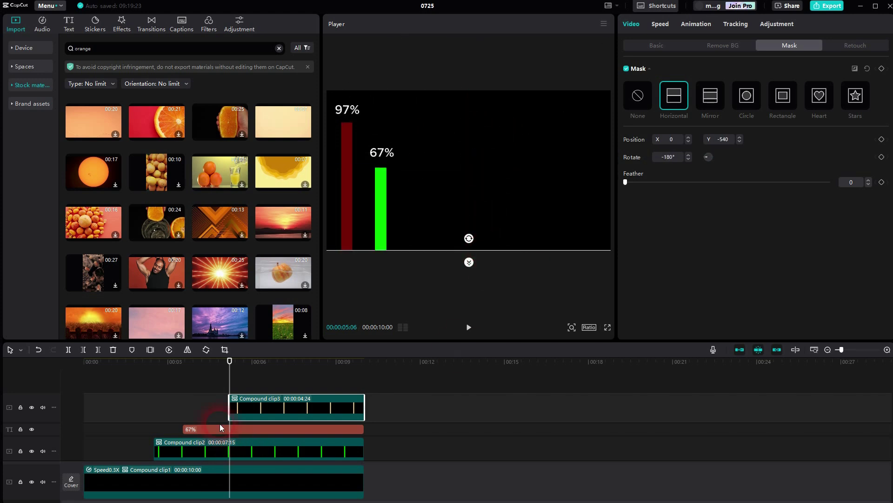
click(881, 140)
Later in time, keyframe the mask raised to Y 104 so the peach bar grows taller
drag(233, 374, 268, 380)
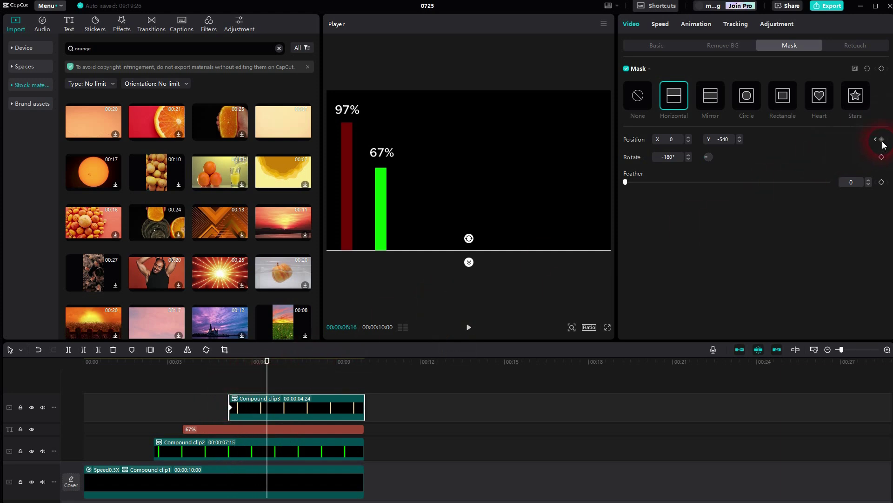
click(881, 140)
click(524, 226)
drag(482, 250, 482, 157)
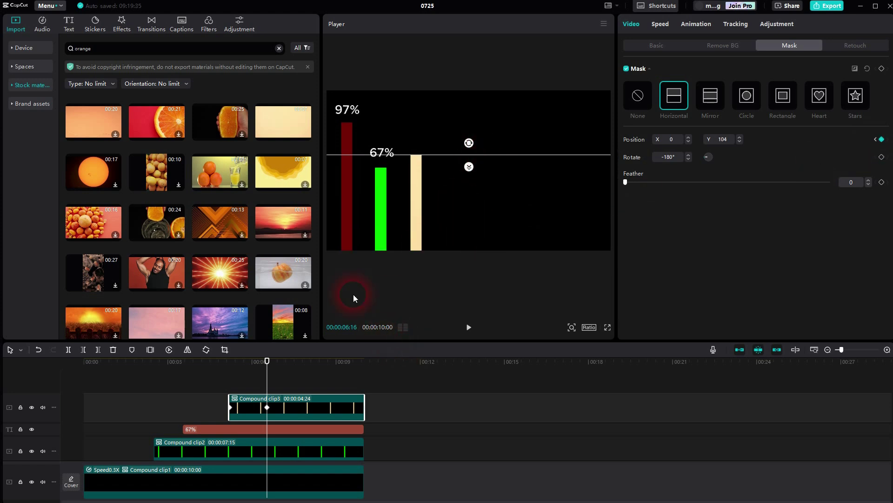
Add a default text clip extended to the chart's end, reading '75%'
click(69, 24)
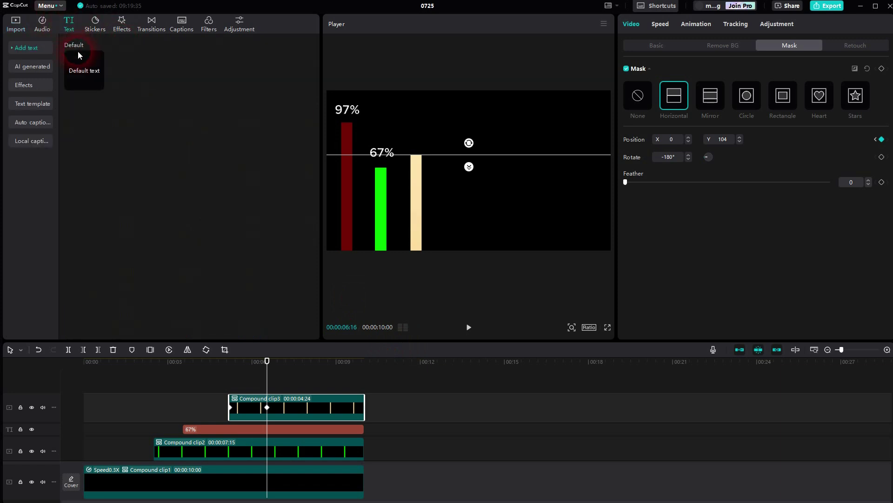
click(95, 84)
drag(357, 405, 381, 409)
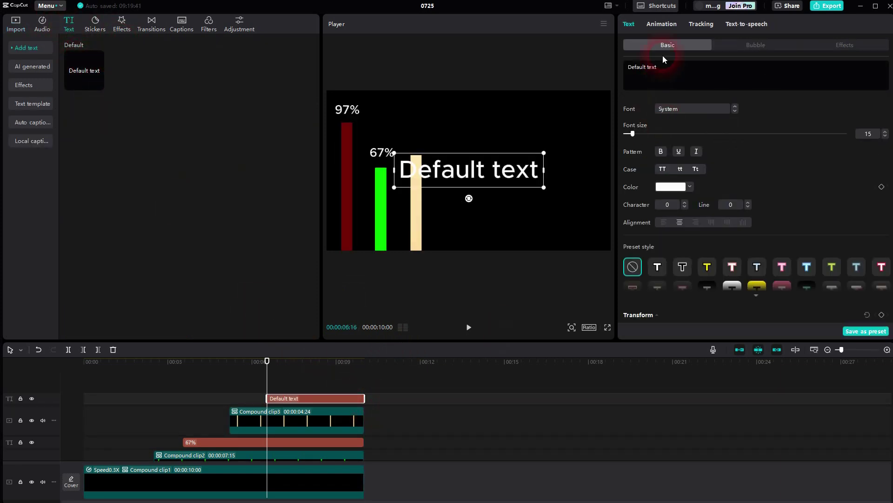
triple_click(631, 70)
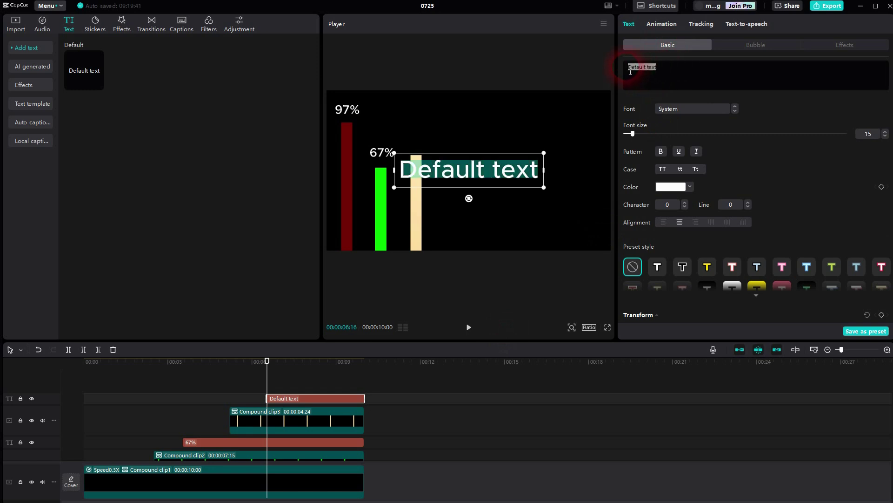
text(75%)
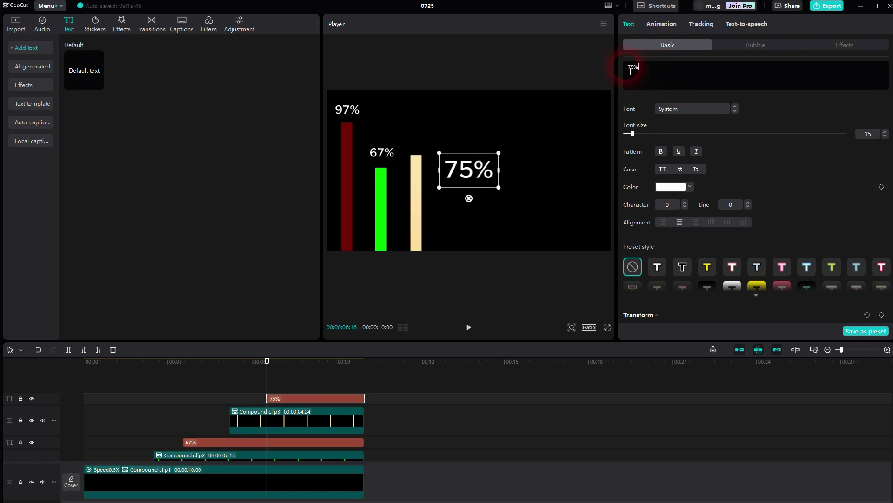
Size the 75% label to 49% scale, font size 15, above the peach bar; rewind the playhead
scroll(836, 186, down, 8)
scroll(807, 192, up, 5)
click(863, 271)
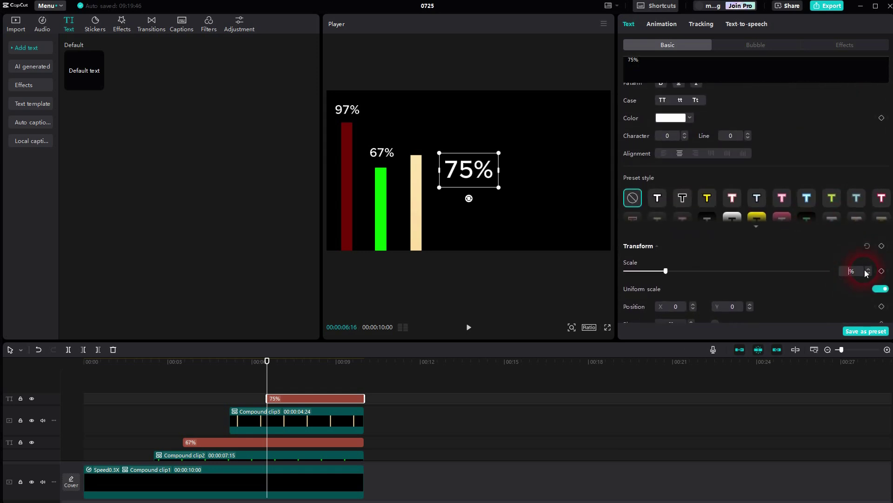
scroll(865, 269, down, 10)
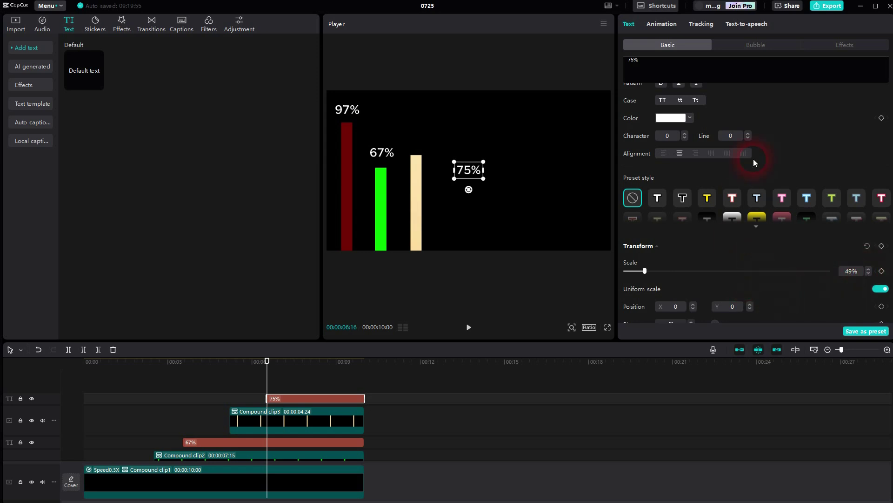
scroll(761, 141, up, 3)
click(868, 134)
drag(467, 171, 419, 141)
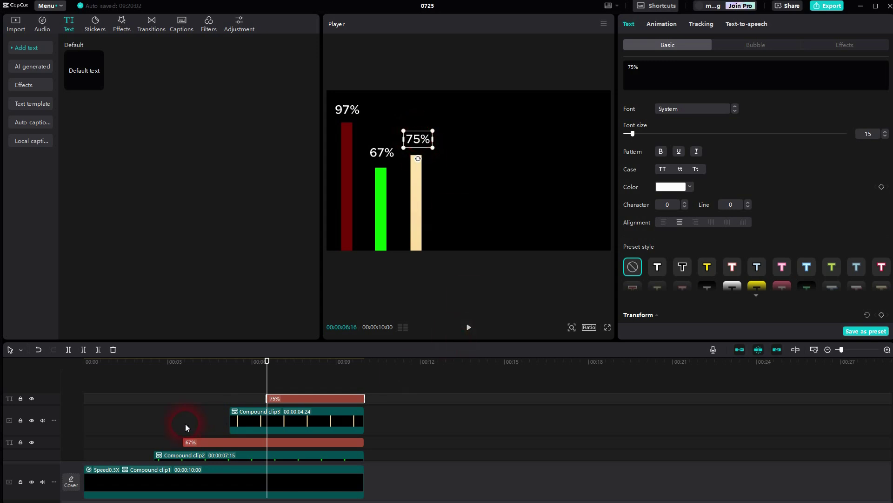
drag(269, 382, 185, 391)
click(469, 328)
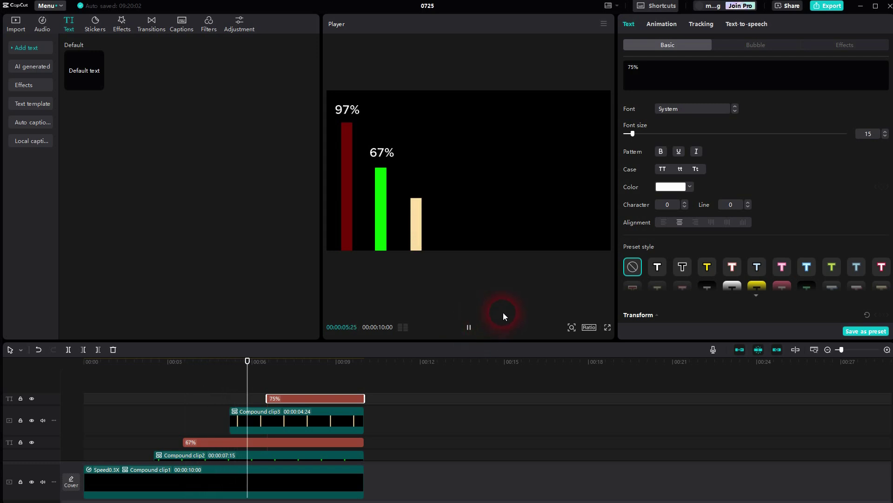
click(469, 328)
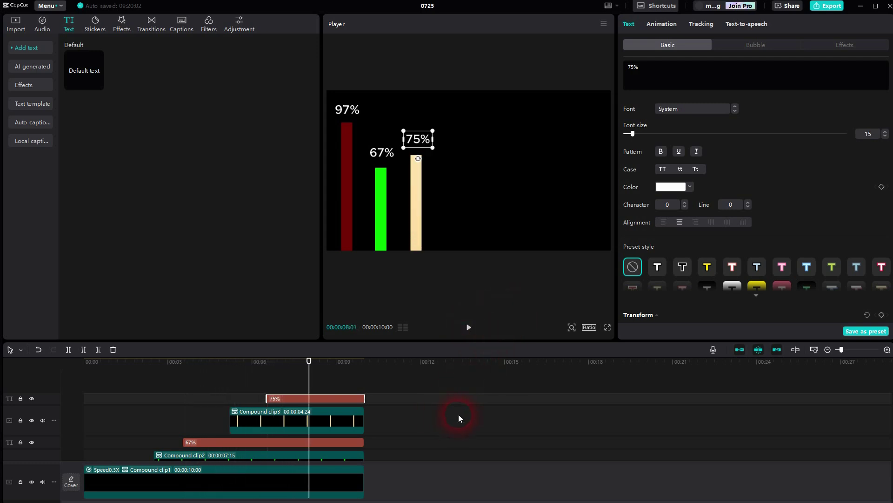